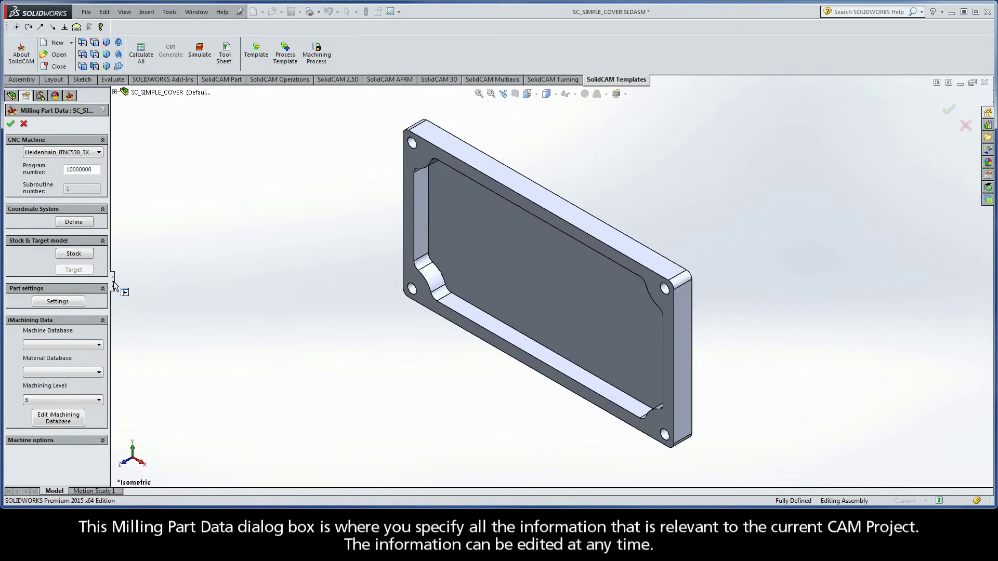
Widen the part data panel, choose the gMilling_Haas_3x machine and enter program number 1000.
{"action": "left_click_drag", "start_coordinate": [113, 281], "coordinate": [130, 284]}
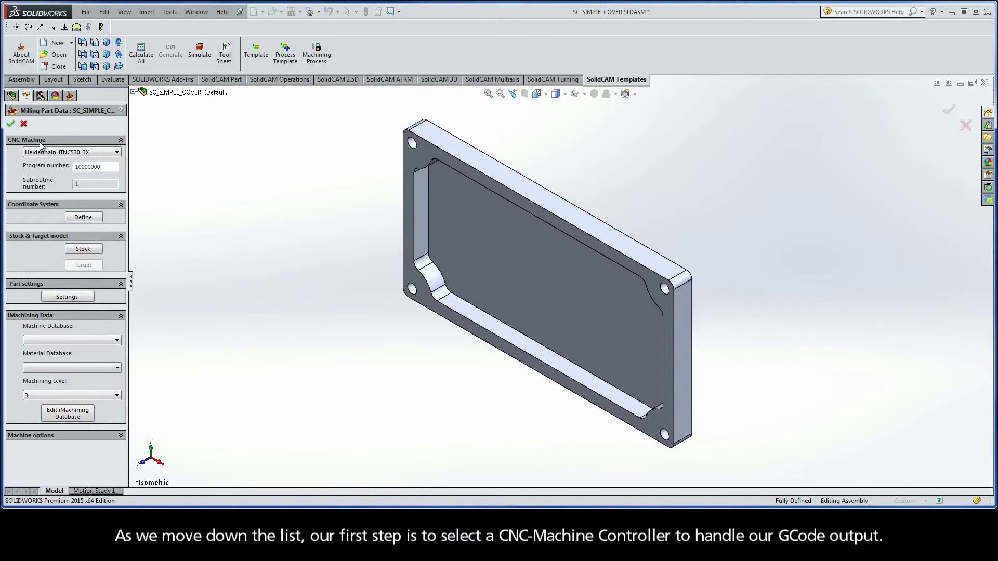
{"action": "left_click", "coordinate": [114, 153]}
{"action": "mouse_move", "coordinate": [159, 319]}
{"action": "left_mouse_down"}
{"action": "mouse_move", "coordinate": [158, 231]}
{"action": "mouse_move", "coordinate": [160, 290]}
{"action": "left_mouse_up"}
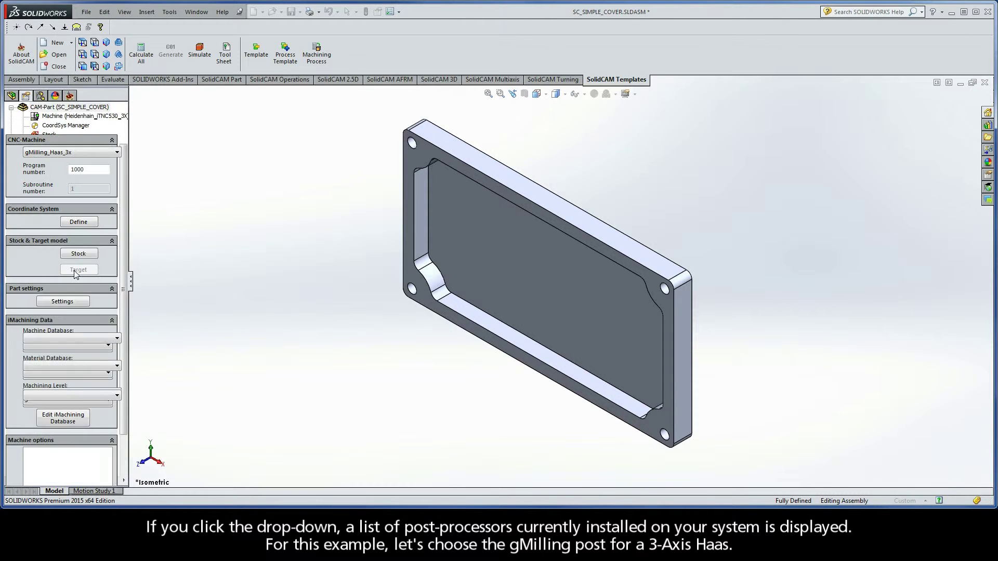
{"action": "double_click", "coordinate": [92, 167]}
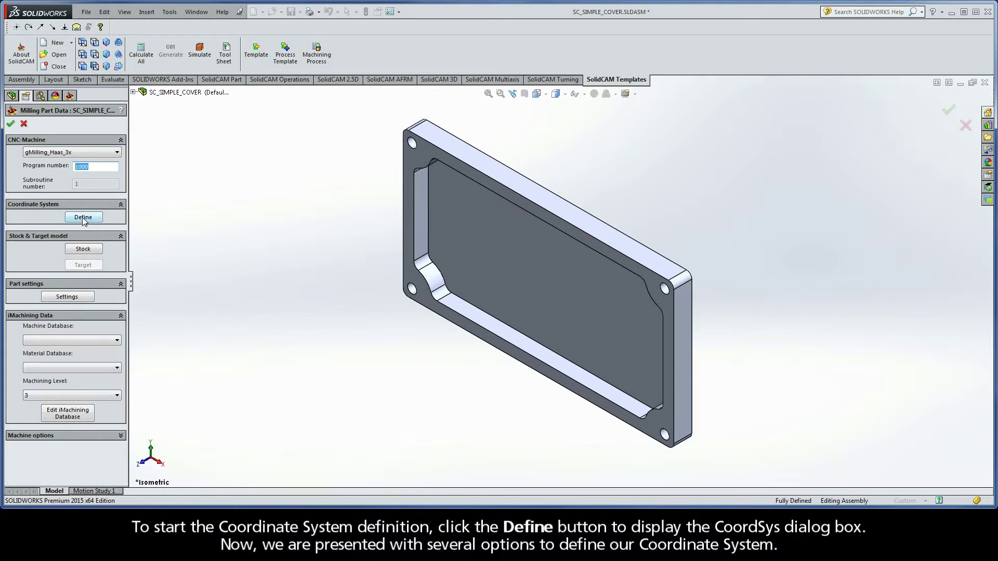
Define the coordinate system with the Select face method on the cover's top face.
{"action": "left_click", "coordinate": [81, 218]}
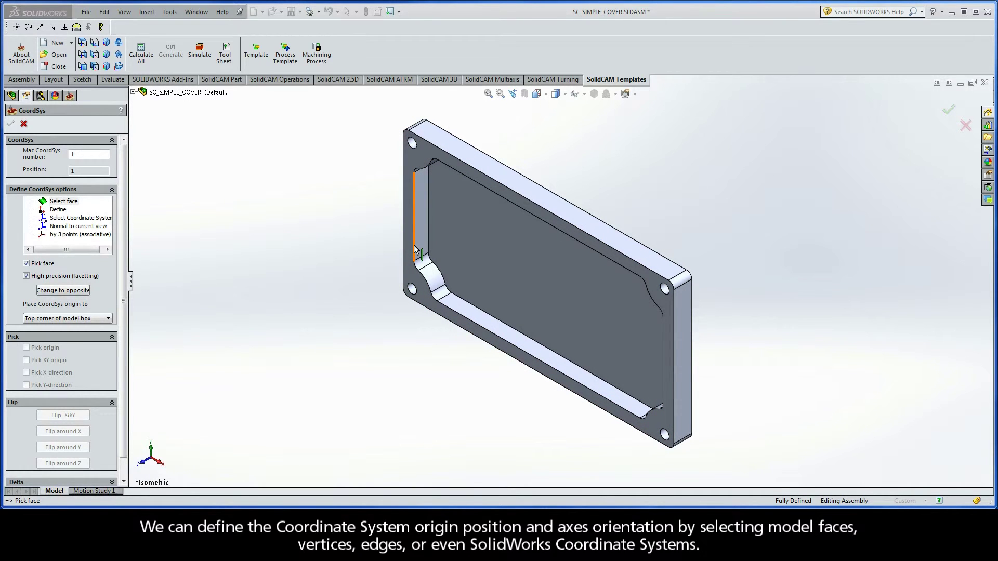
{"action": "left_click", "coordinate": [64, 203]}
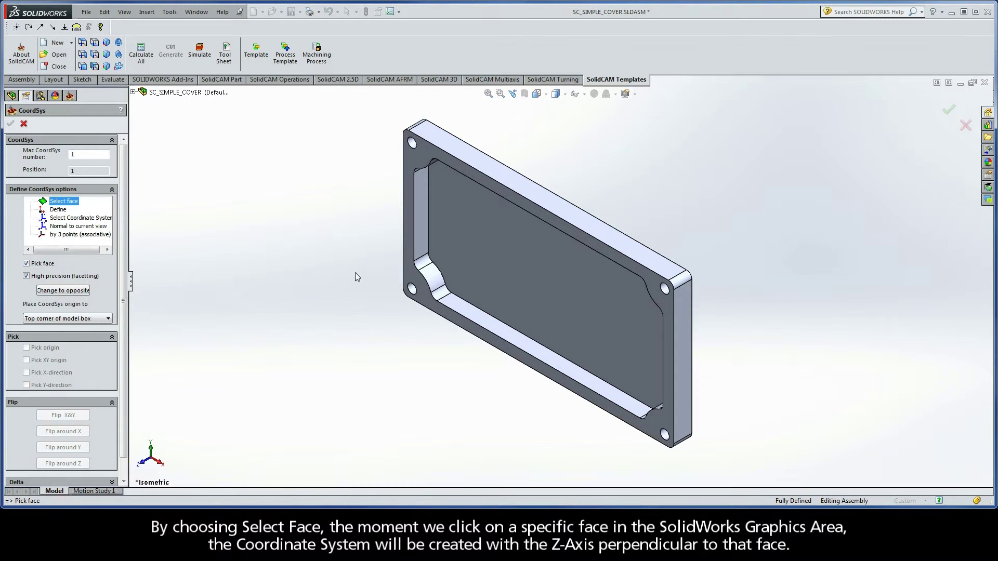
{"action": "left_click", "coordinate": [411, 274]}
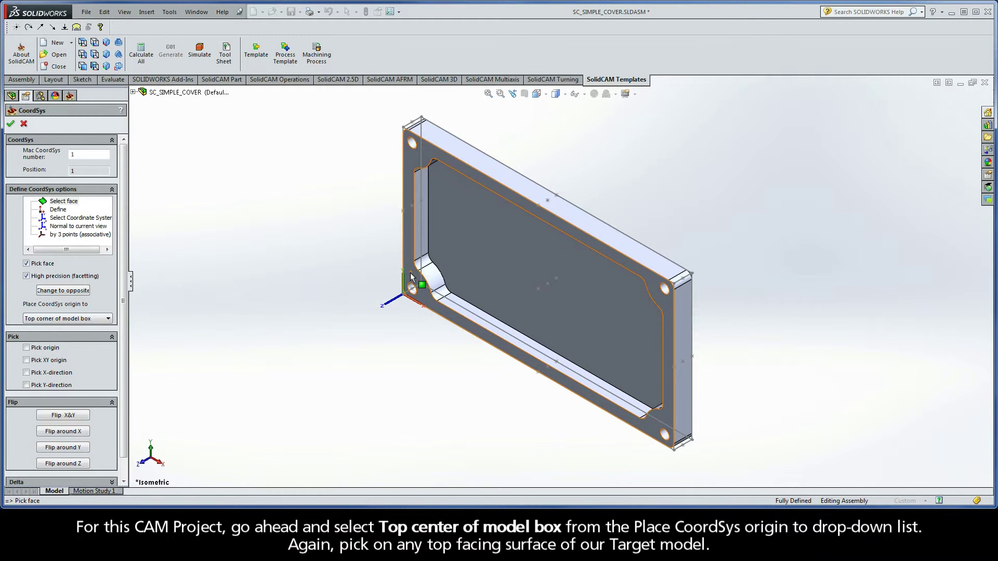
Place the origin at Top center of model box on the top face and confirm.
{"action": "left_click", "coordinate": [95, 321]}
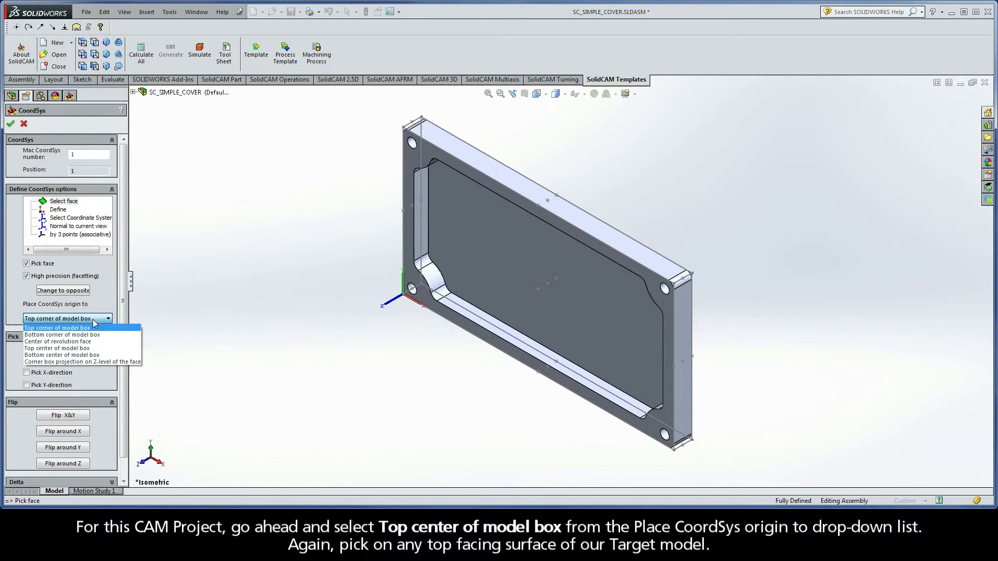
{"action": "left_click", "coordinate": [89, 350]}
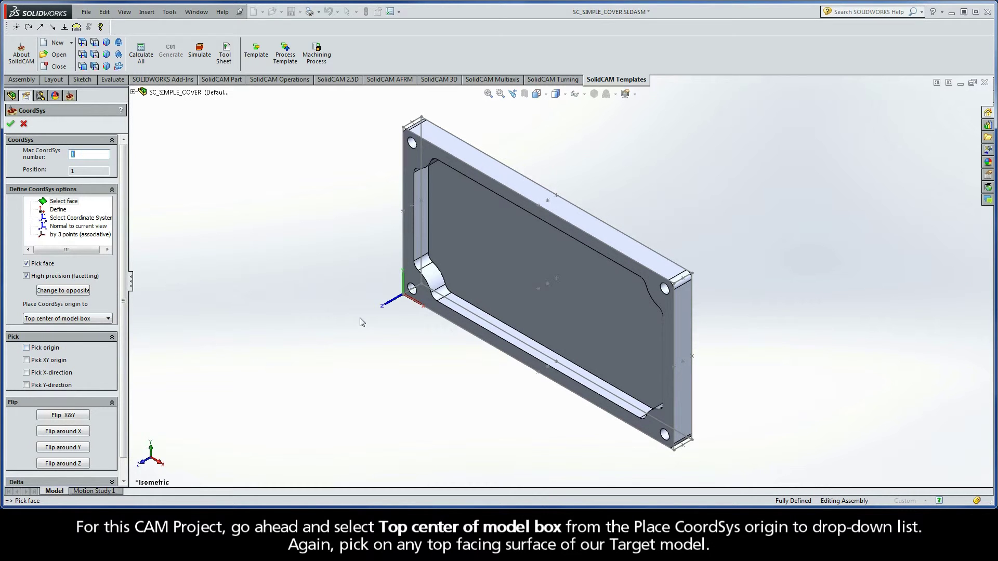
{"action": "left_click", "coordinate": [410, 277]}
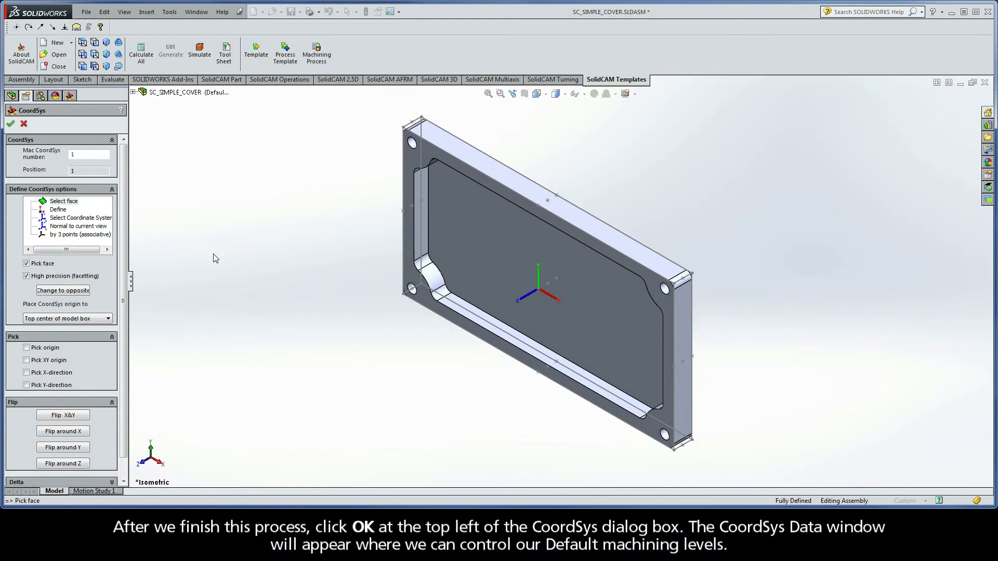
{"action": "left_click", "coordinate": [11, 125]}
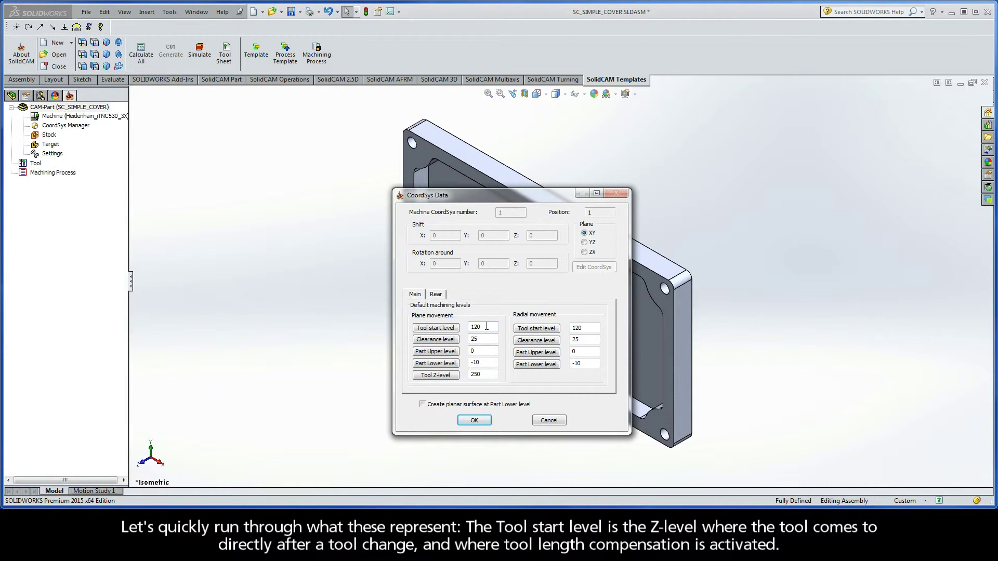
Review the Tool start, Clearance, Part Upper and Part Lower levels and keep the defaults.
{"action": "left_click_drag", "start_coordinate": [486, 327], "coordinate": [466, 333]}
{"action": "left_click_drag", "start_coordinate": [489, 339], "coordinate": [467, 339]}
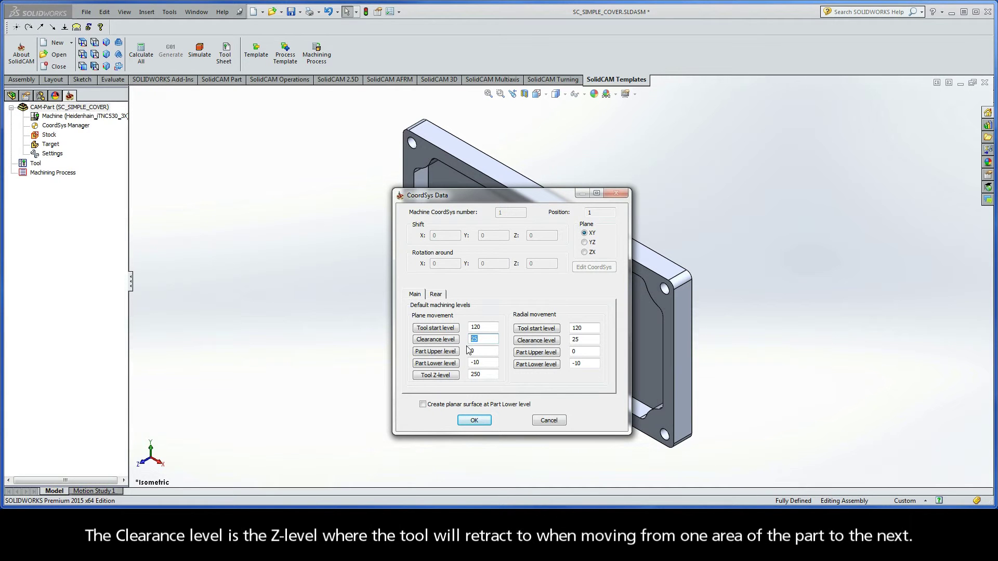
{"action": "key", "text": "Tab"}
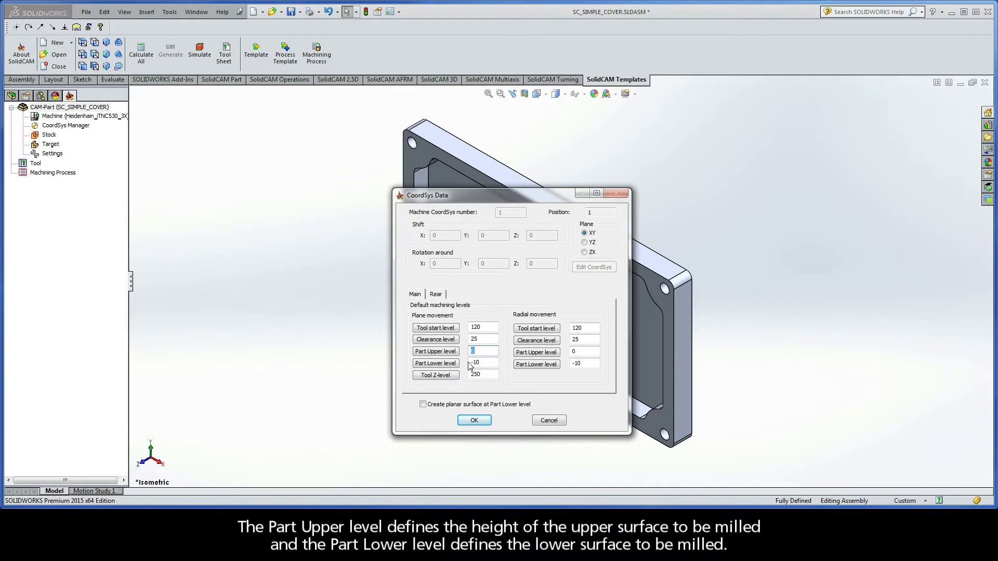
{"action": "key", "text": "Tab"}
{"action": "left_click", "coordinate": [475, 421]}
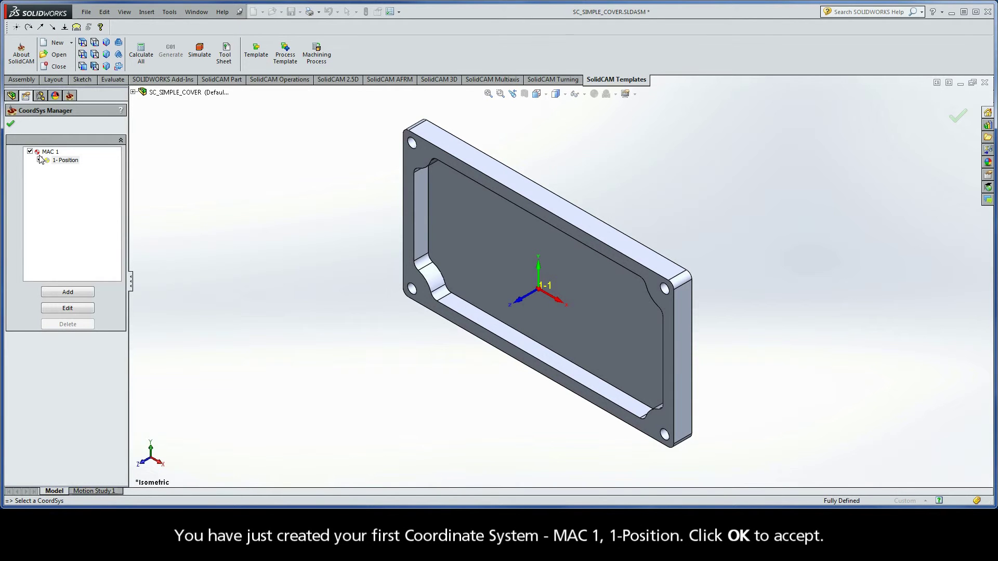
Accept coordinate system MAC 1 and switch to an isometric view with Z up.
{"action": "mouse_move", "coordinate": [66, 161]}
{"action": "left_click", "coordinate": [10, 123]}
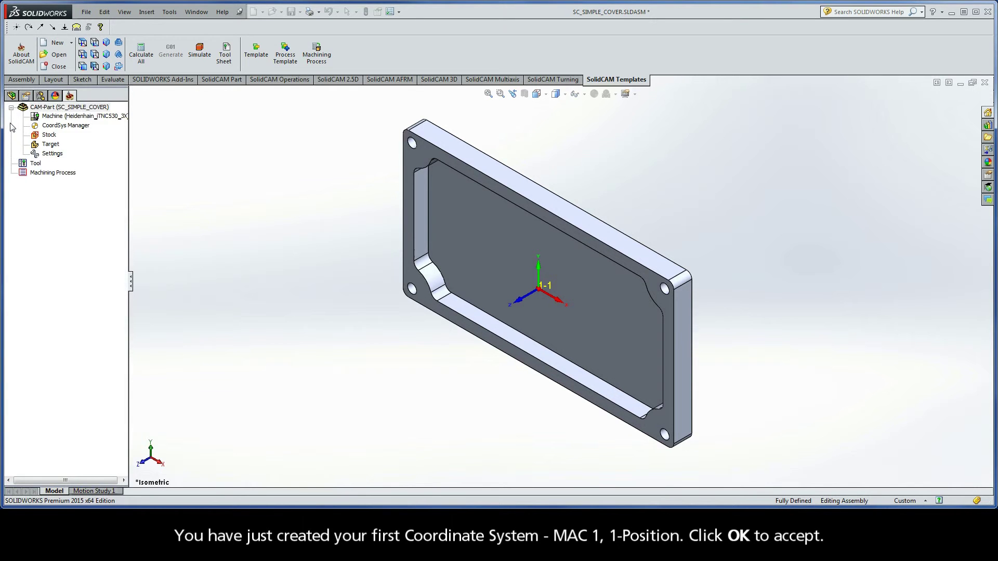
{"action": "left_click", "coordinate": [106, 44]}
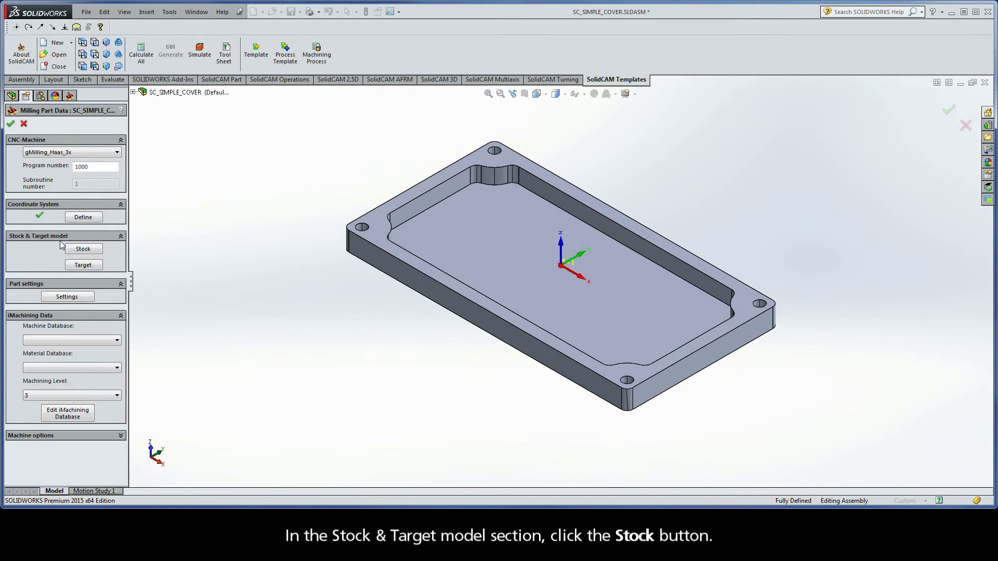
Begin the stock model definition with Box chosen as the Defined by shape.
{"action": "left_click", "coordinate": [83, 250]}
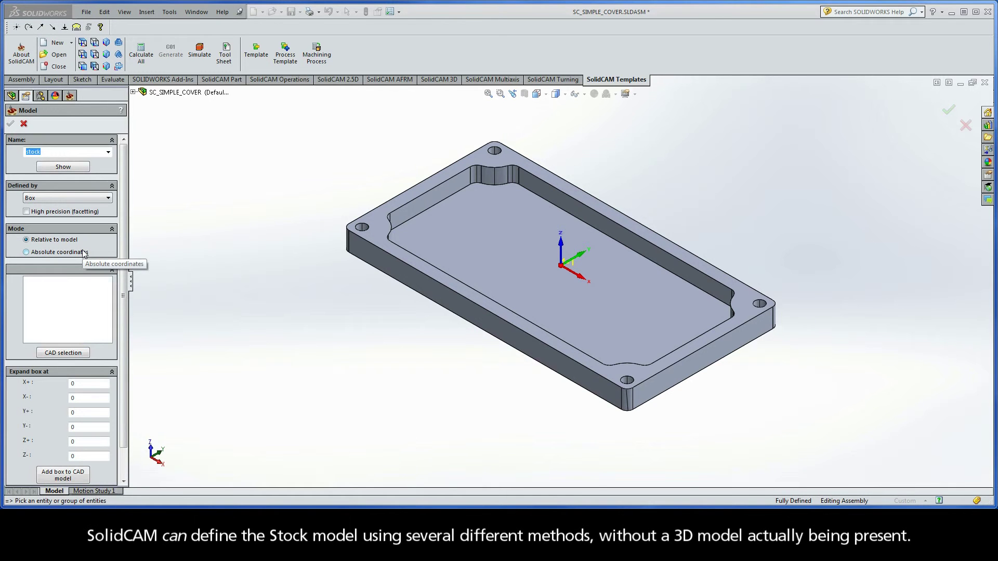
{"action": "left_click", "coordinate": [53, 198]}
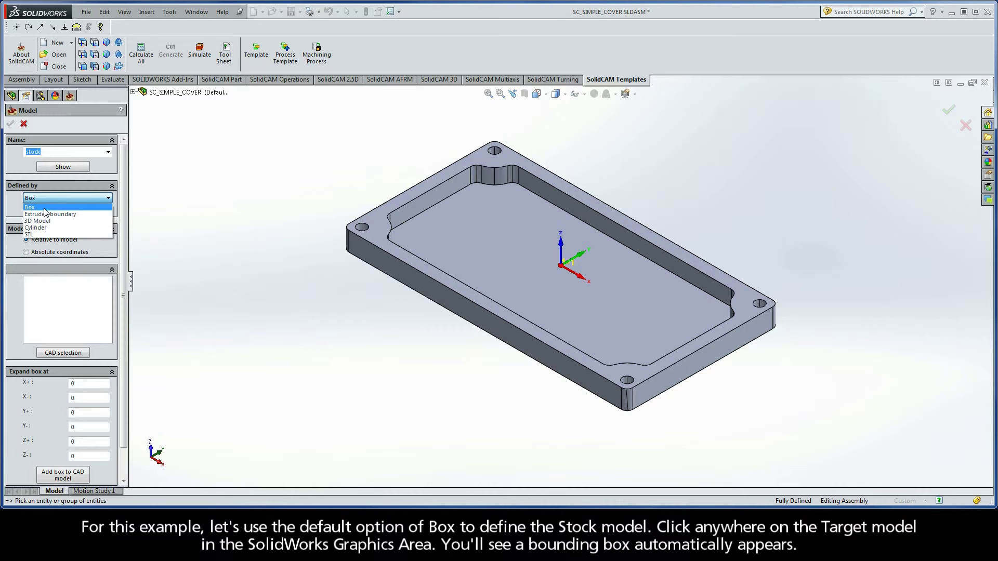
{"action": "left_click", "coordinate": [45, 209]}
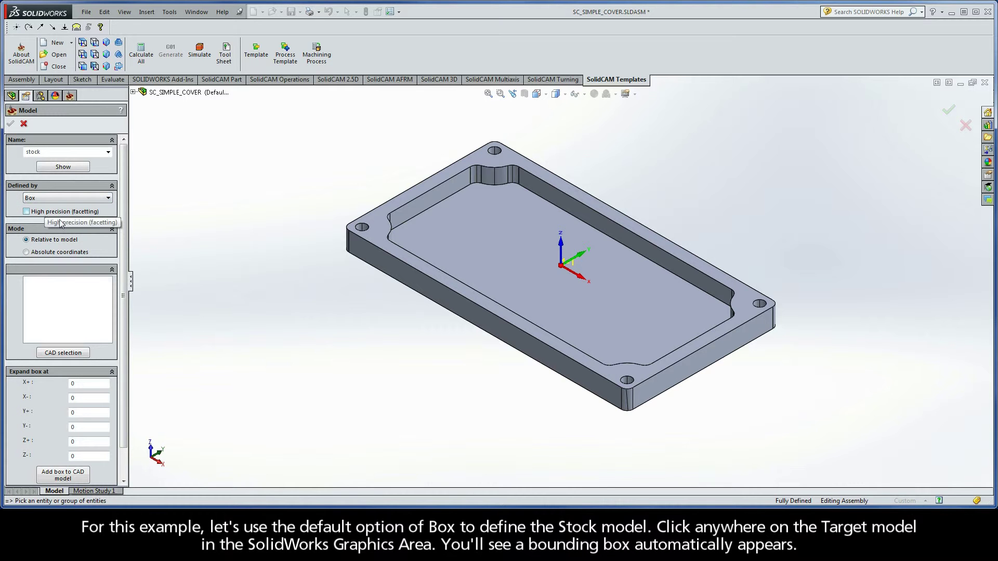
Pick the cover solid and expand the box 2 on X±/Y±, 0.5 on Z+, 5 on Z-.
{"action": "left_click", "coordinate": [380, 231]}
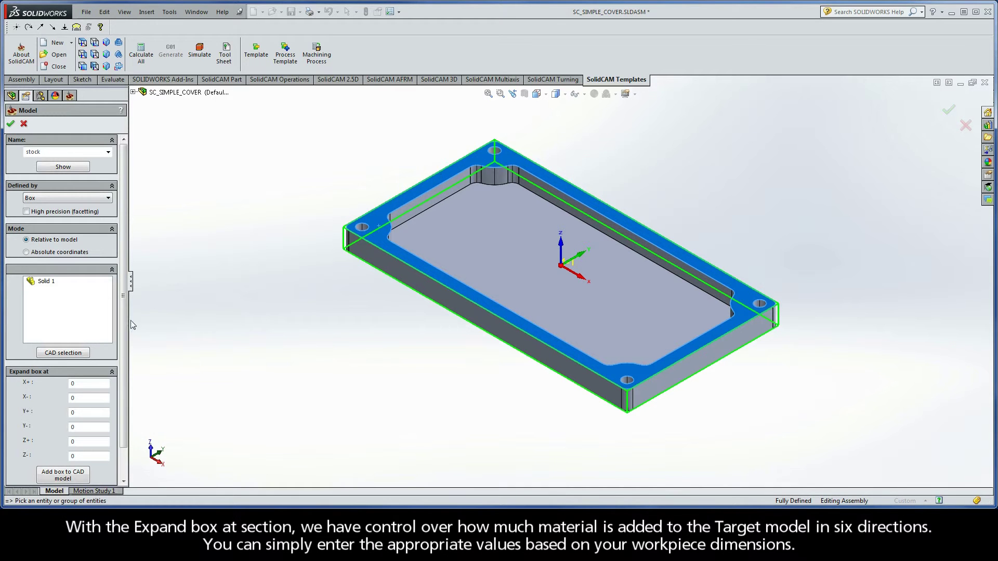
{"action": "scroll", "coordinate": [125, 322], "scroll_direction": "down", "scroll_amount": 2}
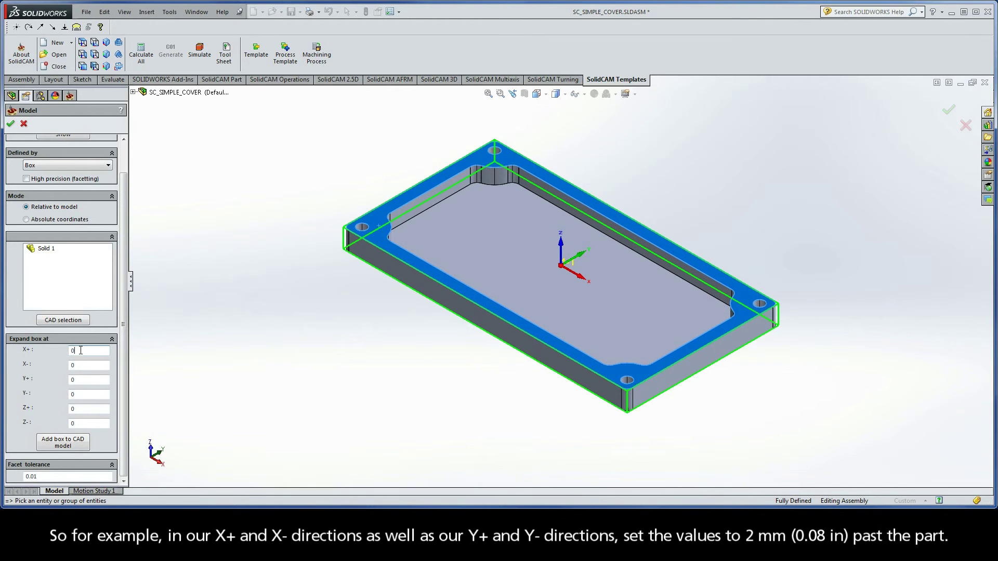
{"action": "double_click", "coordinate": [81, 351]}
{"action": "type", "text": "2"}
{"action": "double_click", "coordinate": [73, 364]}
{"action": "type", "text": "2"}
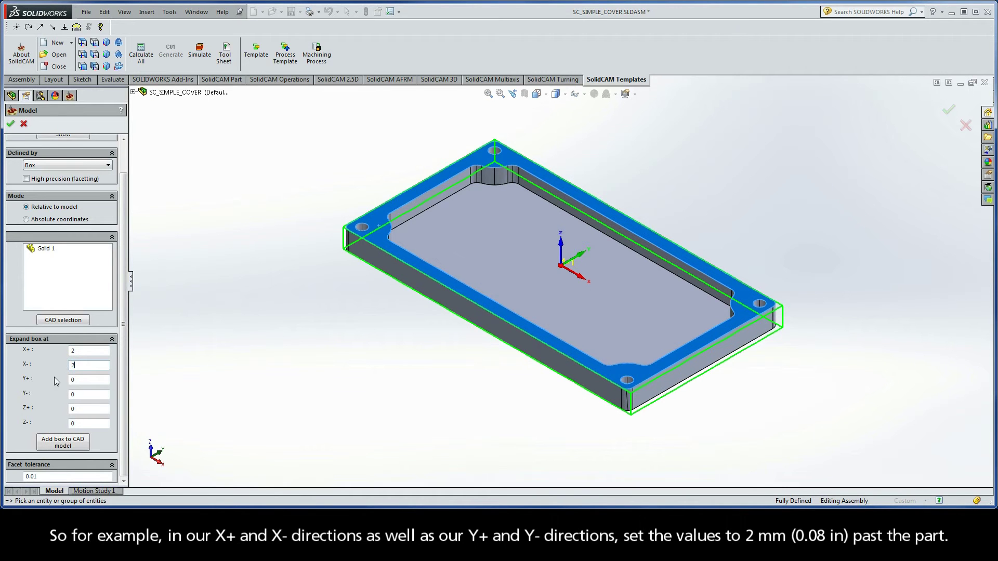
{"action": "key", "text": "Tab"}
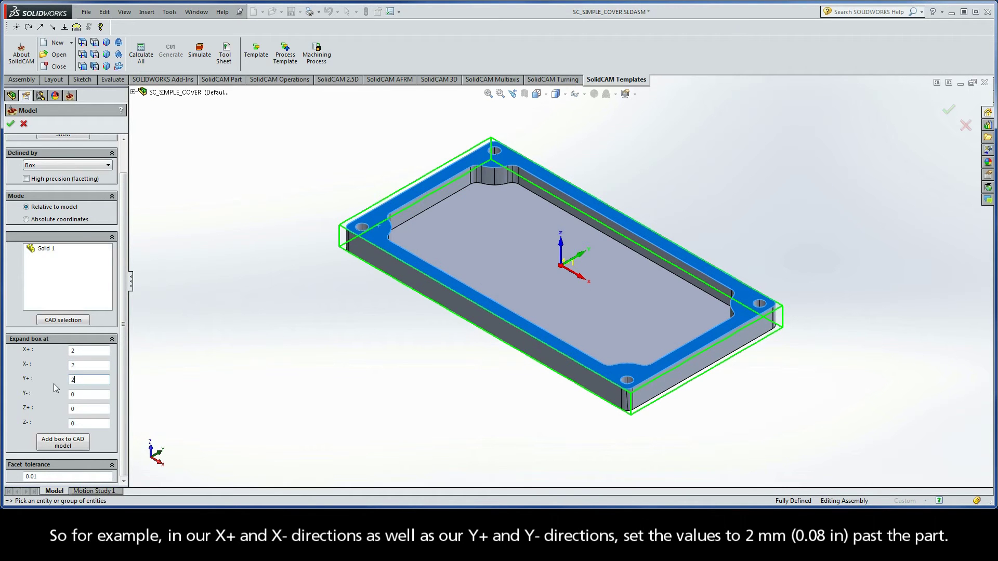
{"action": "key", "text": "Tab"}
{"action": "type", "text": "2"}
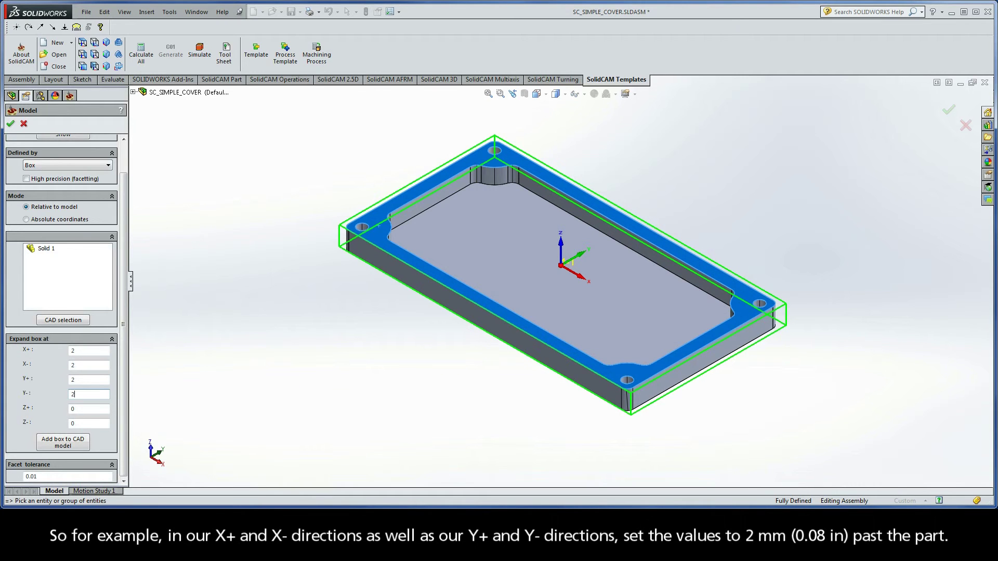
{"action": "left_click", "coordinate": [86, 409]}
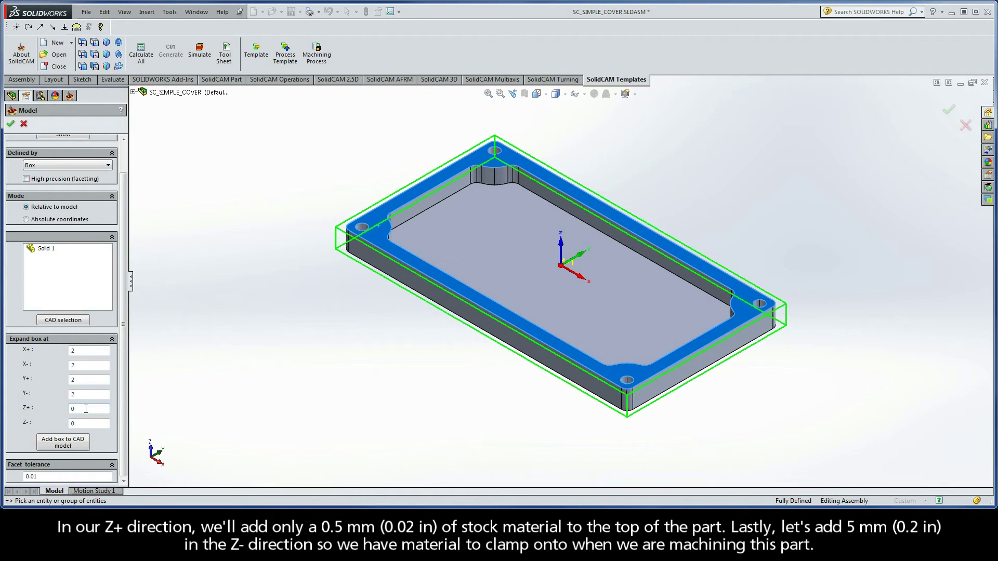
{"action": "type", "text": ".5"}
{"action": "double_click", "coordinate": [79, 423]}
{"action": "type", "text": "5"}
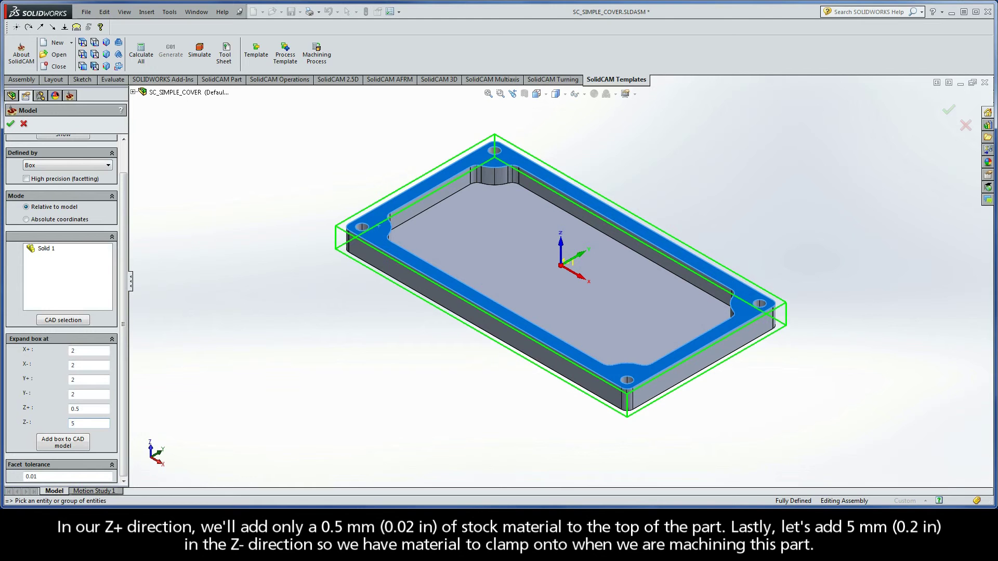
{"action": "key", "text": "Tab"}
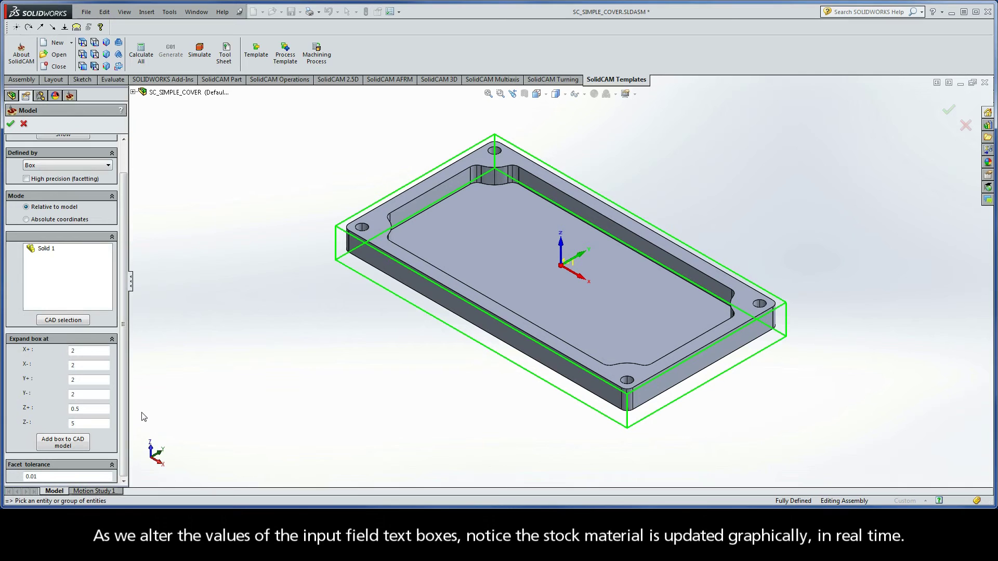
Add the stock box to the CAD model and accept the stock definition.
{"action": "left_click", "coordinate": [63, 445]}
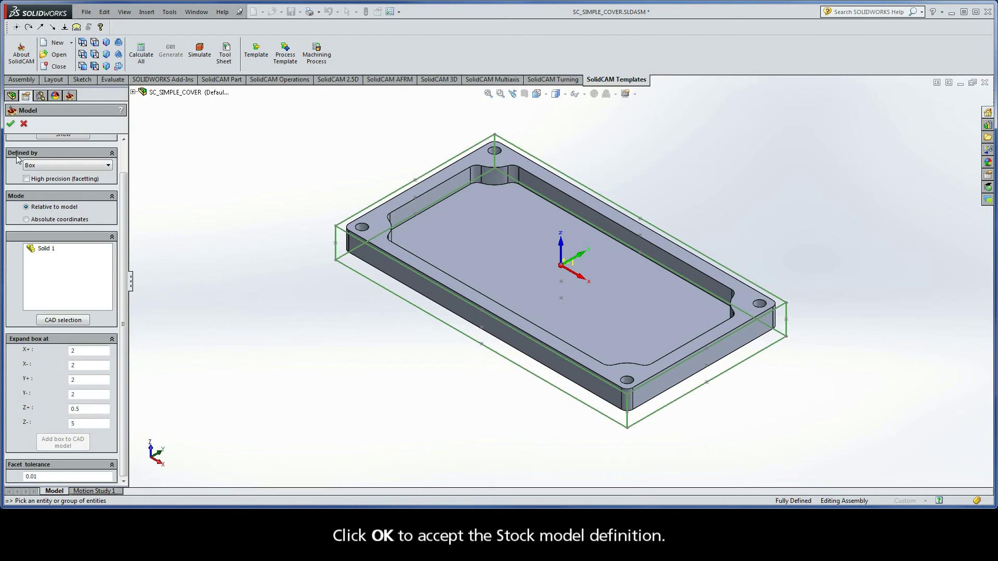
{"action": "left_click", "coordinate": [10, 124]}
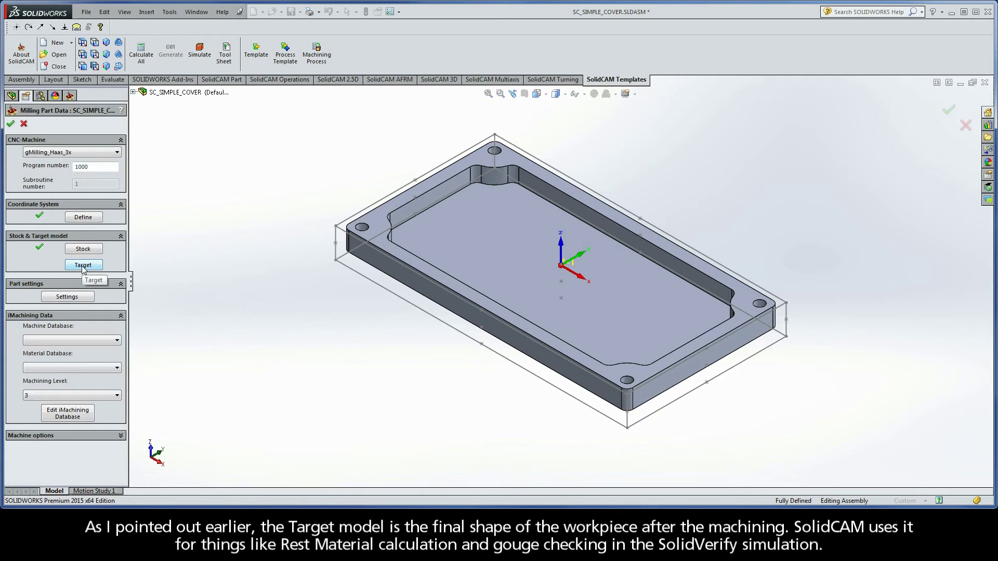
Pick the cover solid as Solid 1 for the target model and accept it.
{"action": "left_click", "coordinate": [83, 266]}
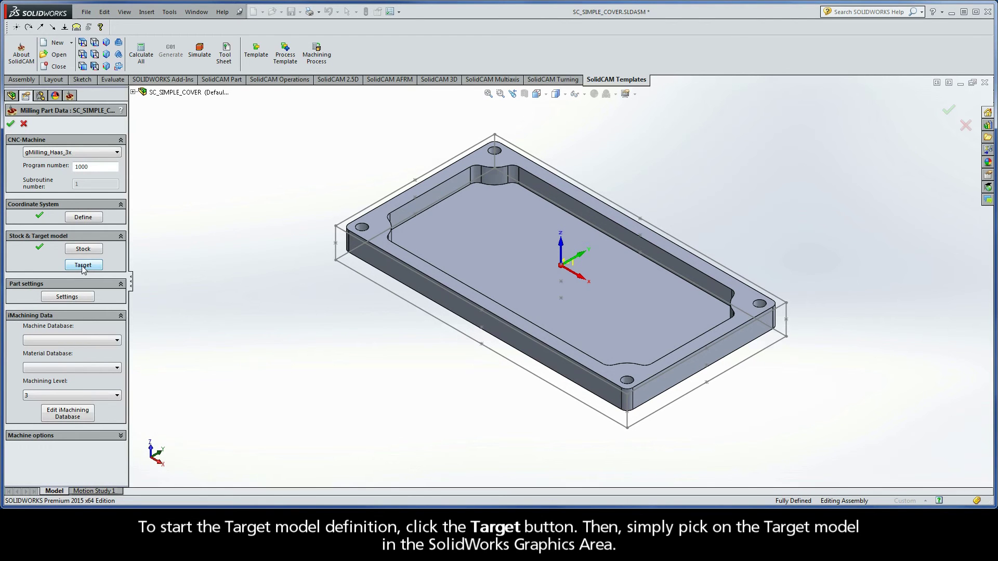
{"action": "left_click", "coordinate": [83, 265]}
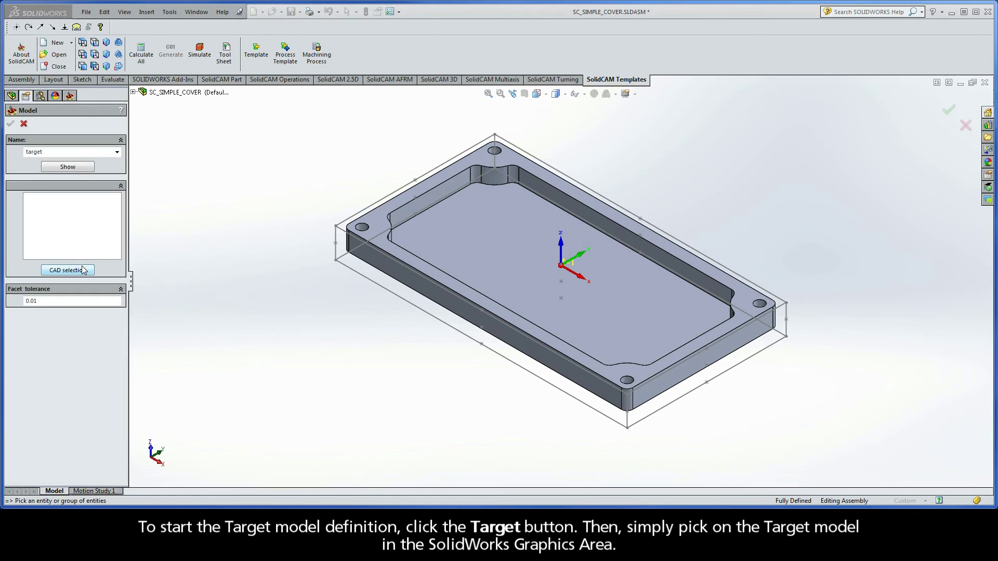
{"action": "left_click", "coordinate": [374, 223]}
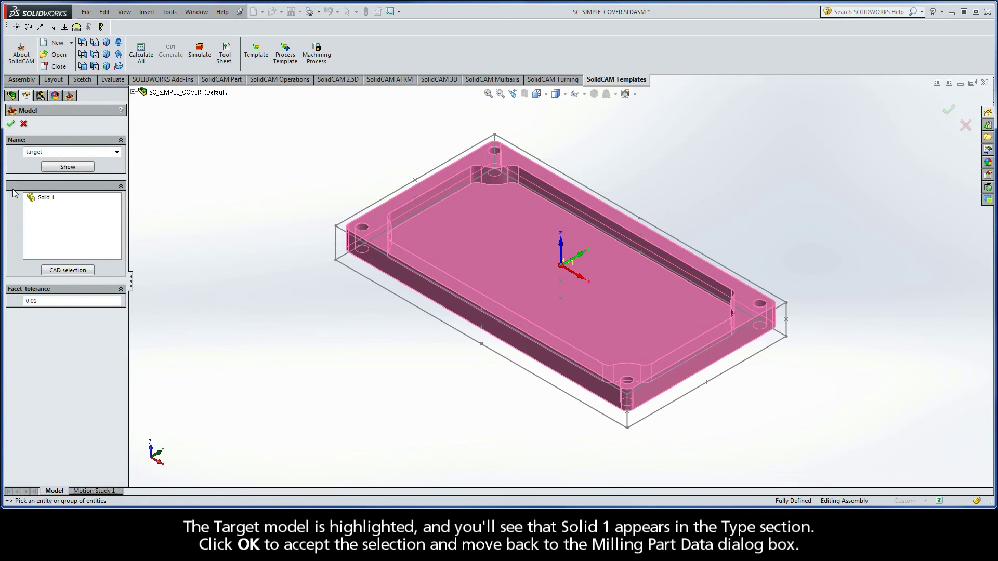
{"action": "left_click", "coordinate": [48, 198]}
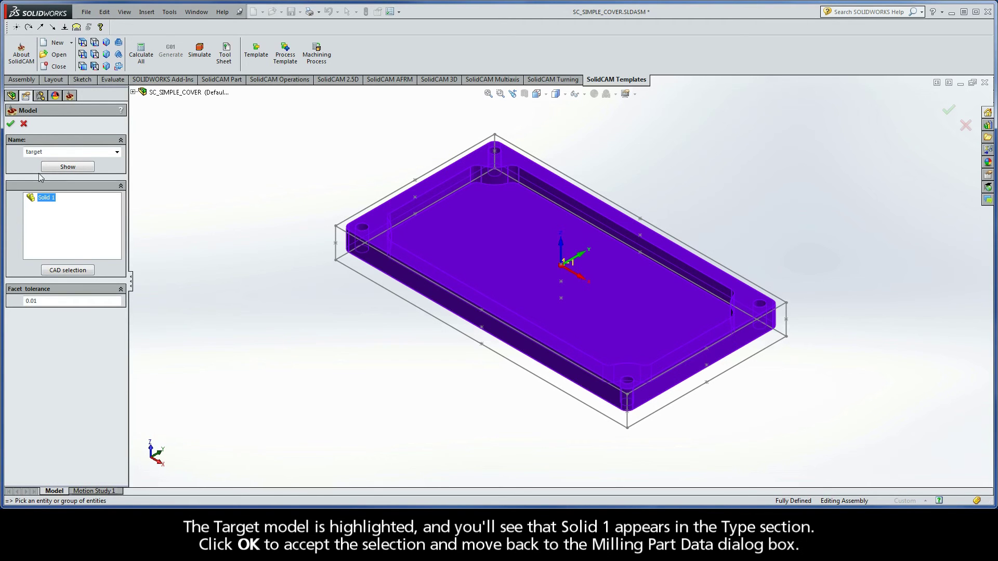
{"action": "left_click", "coordinate": [10, 124]}
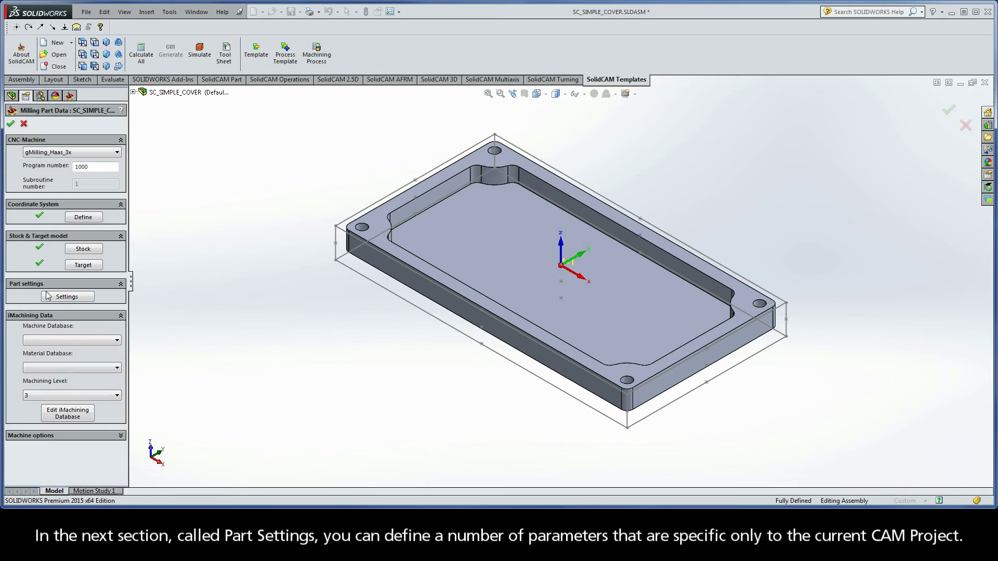
{"action": "left_click", "coordinate": [67, 297]}
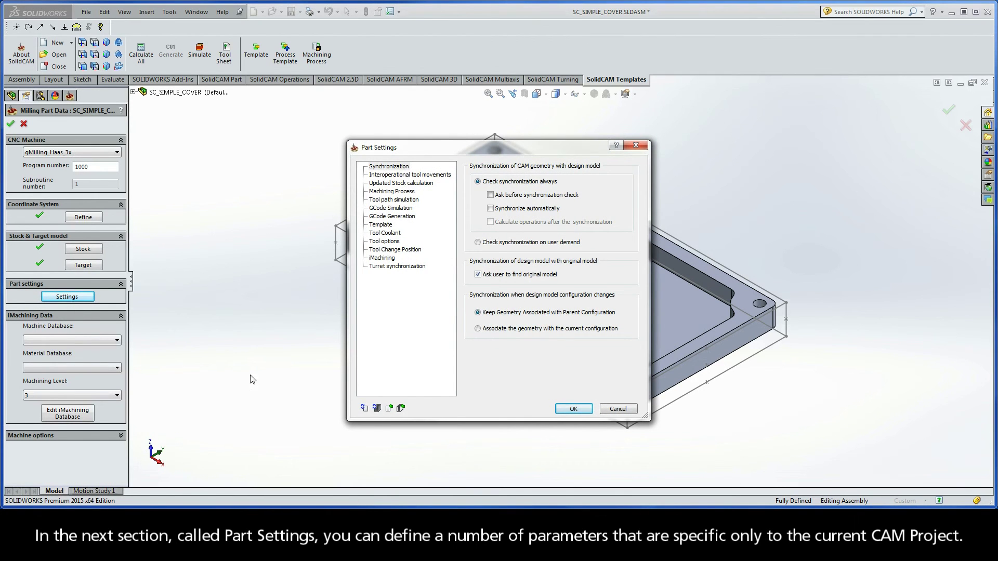
{"action": "left_click", "coordinate": [569, 410]}
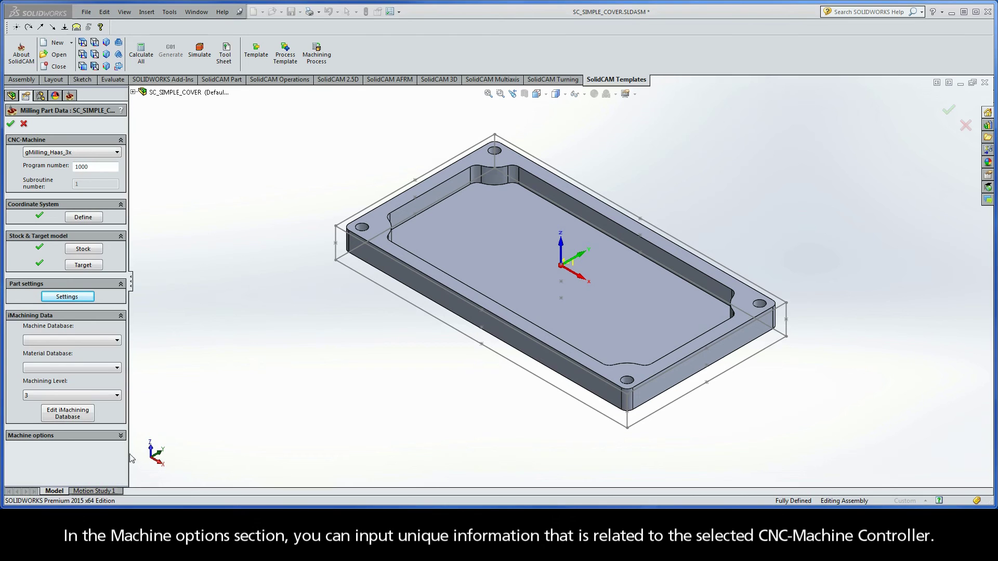
Expand the Machine options section of the Milling Part Data panel.
{"action": "left_click", "coordinate": [119, 436]}
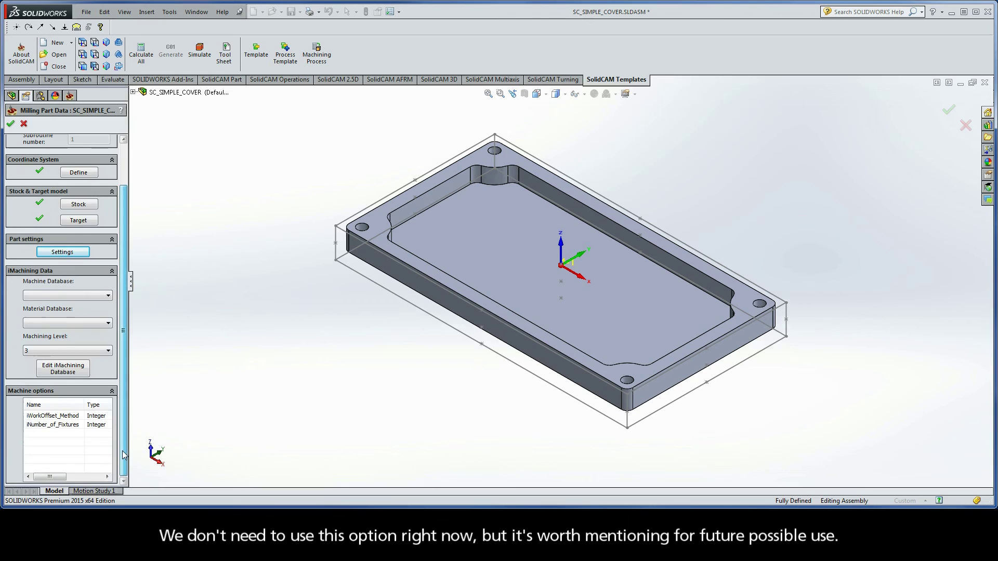
{"action": "left_click_drag", "start_coordinate": [122, 456], "coordinate": [114, 407]}
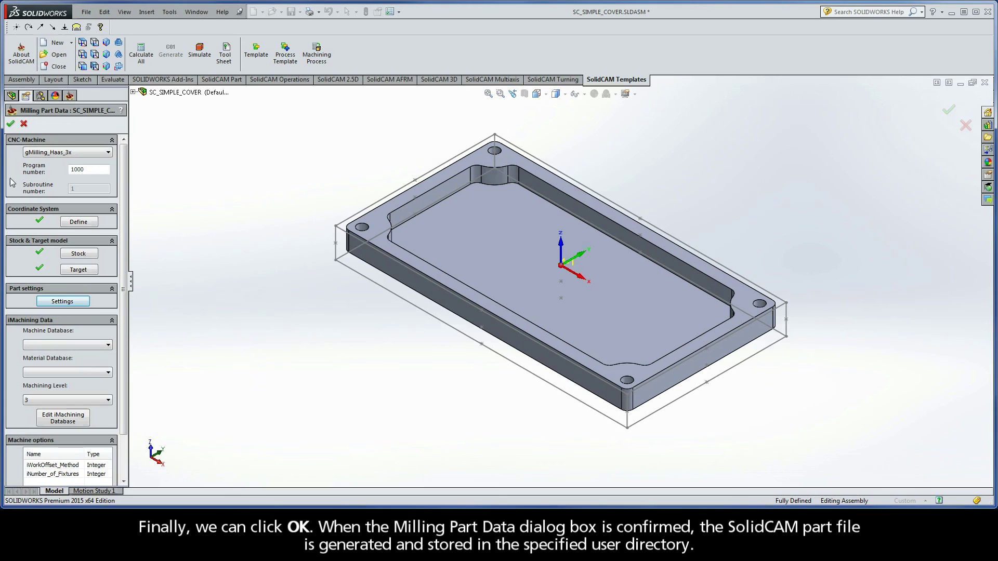
Confirm Milling Part Data, then browse the CAM-Part and Tool context menus without changes.
{"action": "left_click", "coordinate": [10, 123]}
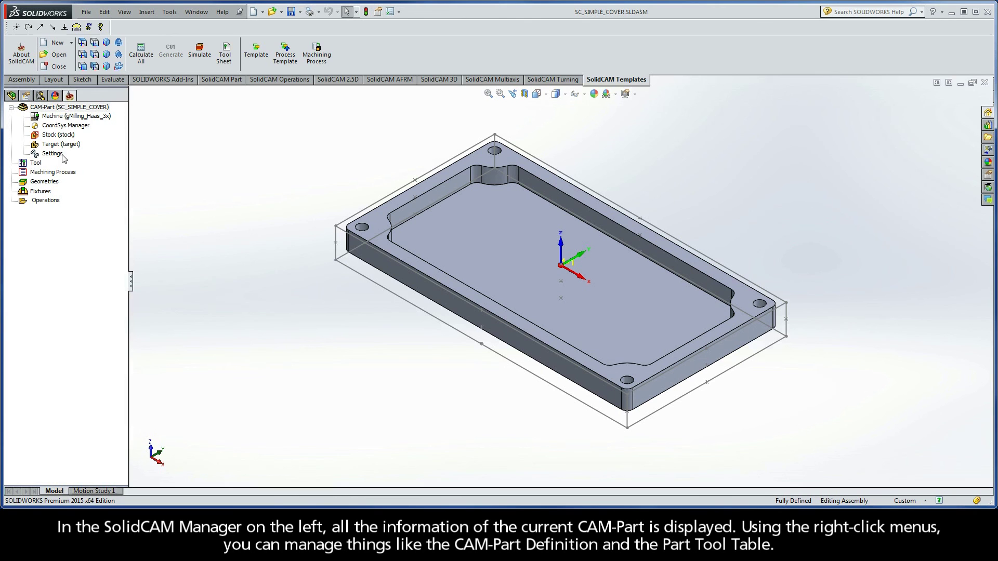
{"action": "right_click", "coordinate": [67, 109]}
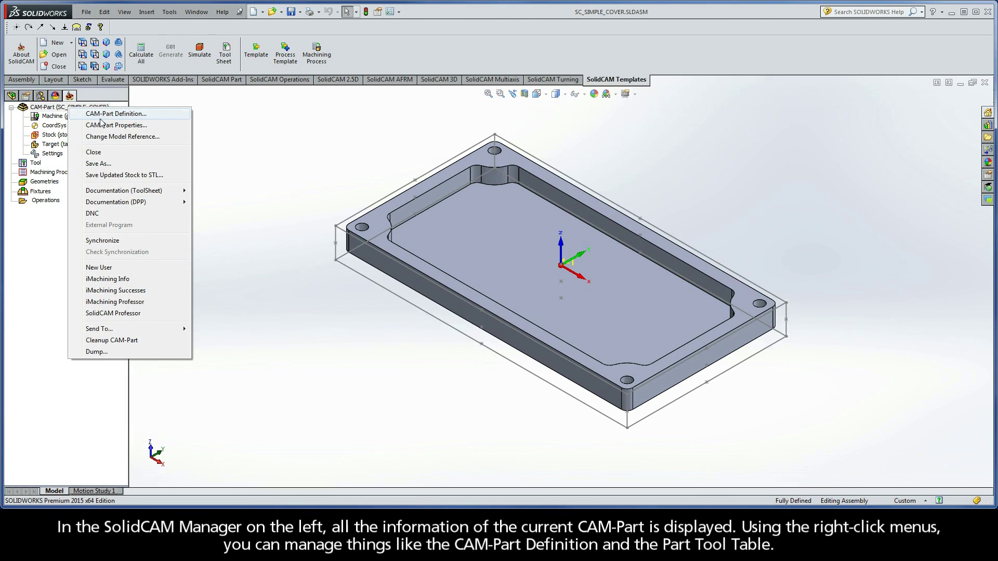
{"action": "right_click", "coordinate": [39, 163]}
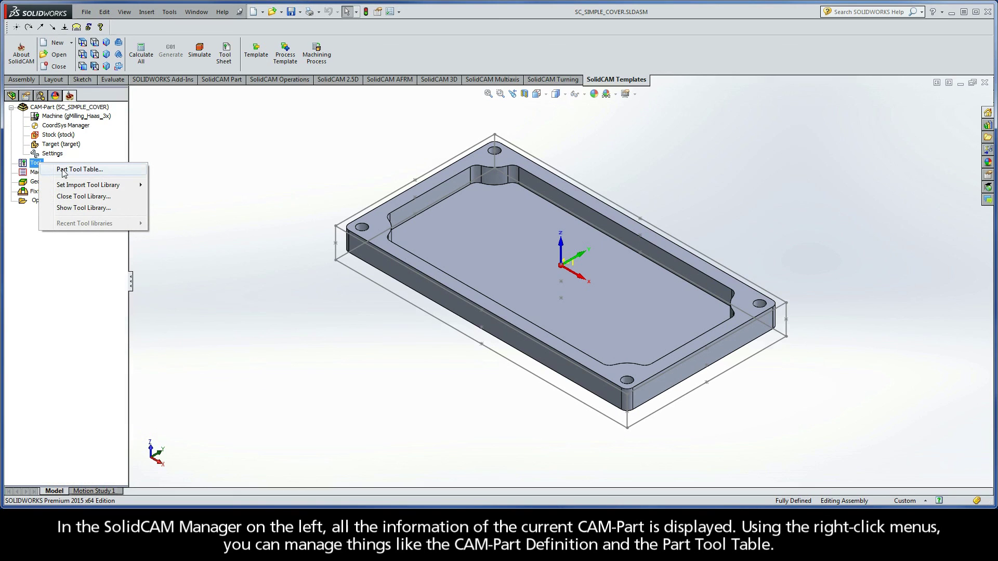
{"action": "left_click", "coordinate": [43, 201]}
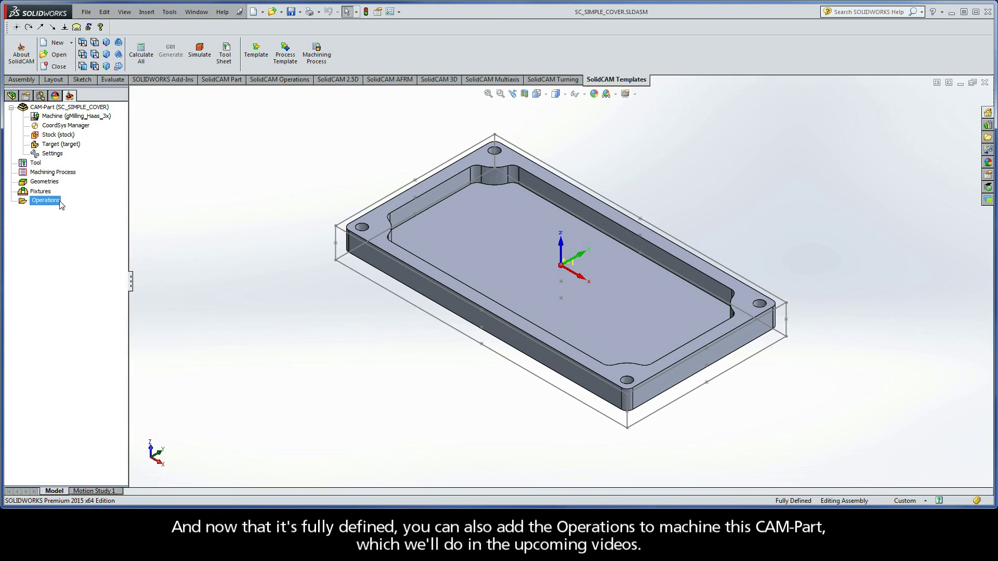